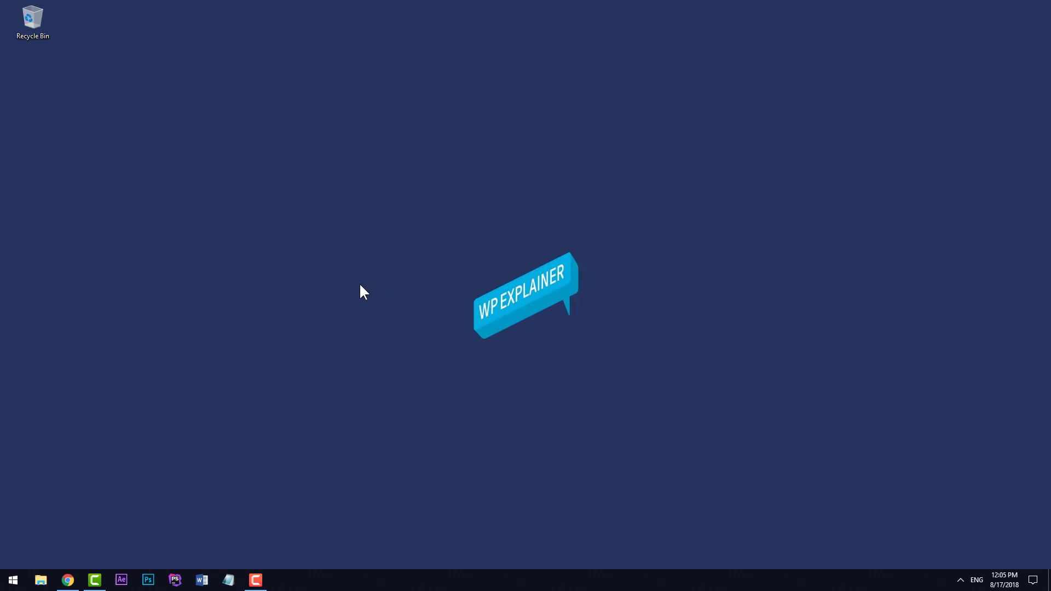
{"action": "left_click", "coordinate": [69, 581]}
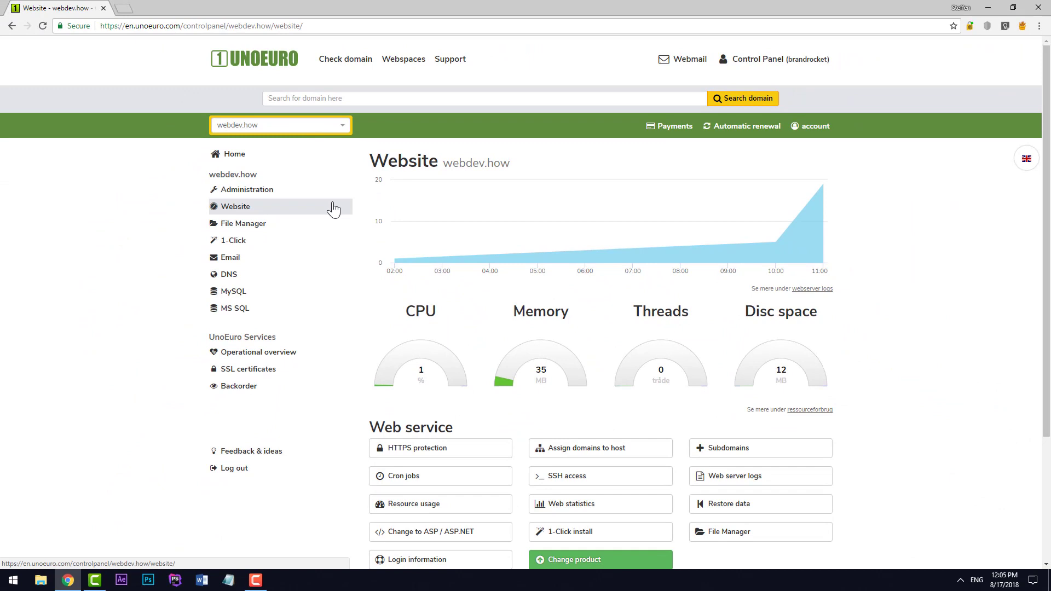
{"action": "scroll", "coordinate": [374, 215], "scroll_direction": "down", "scroll_amount": 2}
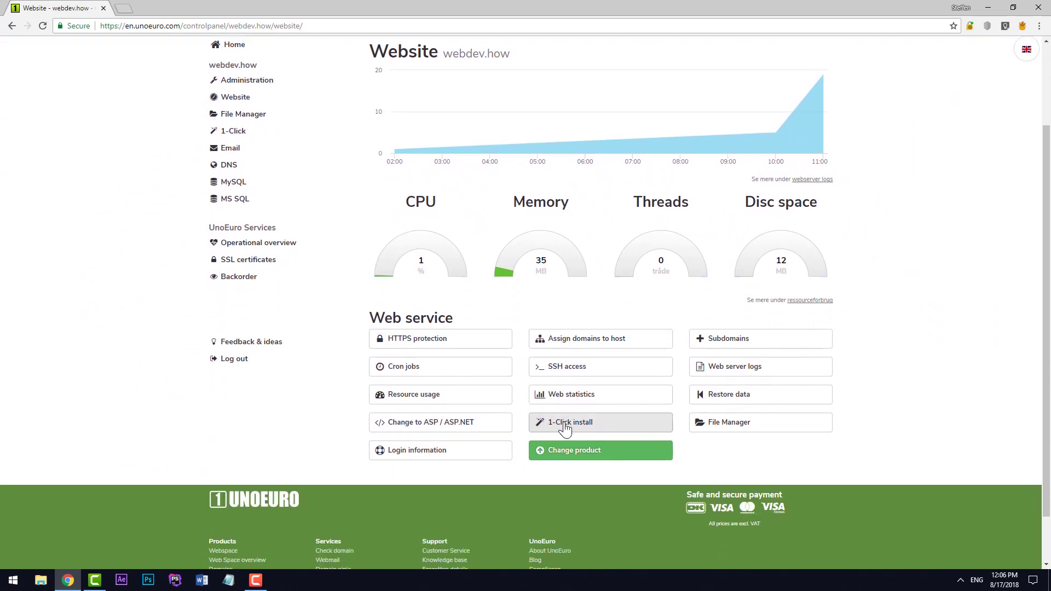
- Open the 1-Click installer under Web service to list the apps available for webdev.how
{"action": "left_click", "coordinate": [627, 430]}
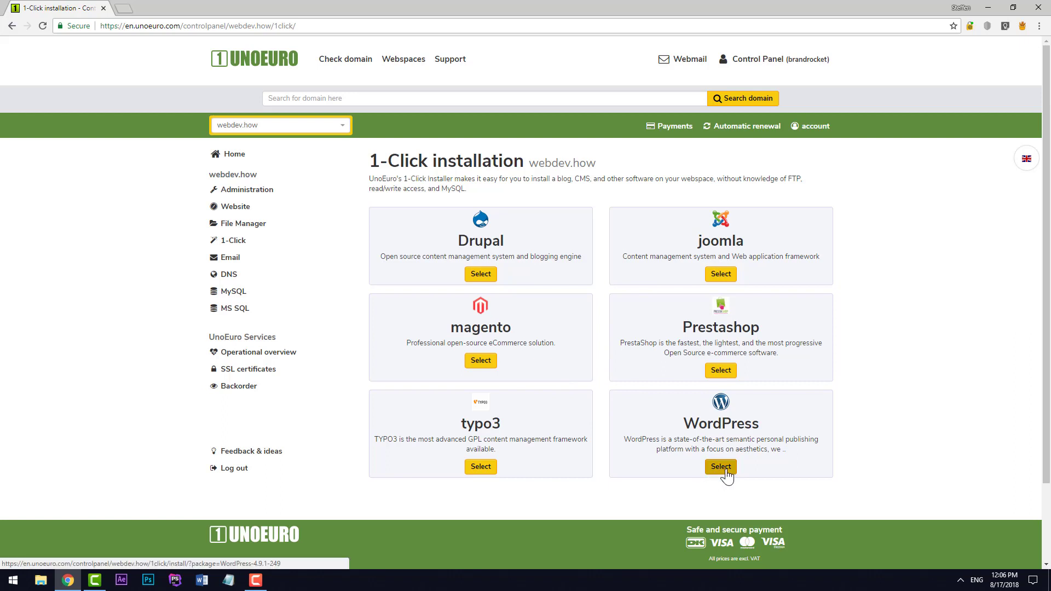
- Choose WordPress on the 1-Click page to bring up its Install WordPress form
{"action": "left_click", "coordinate": [726, 473]}
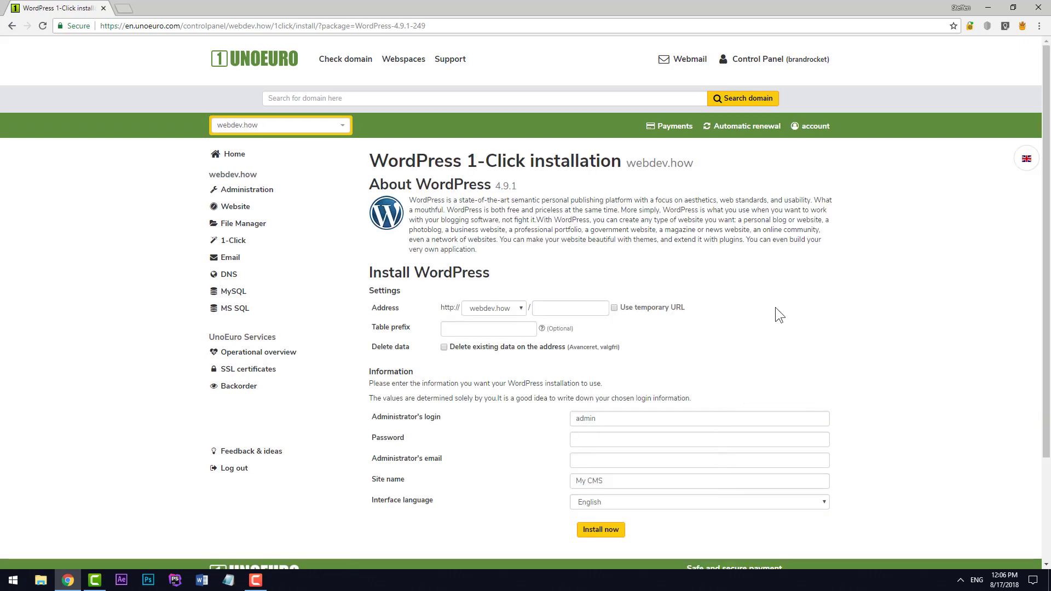
{"action": "scroll", "coordinate": [775, 307], "scroll_direction": "down", "scroll_amount": 1}
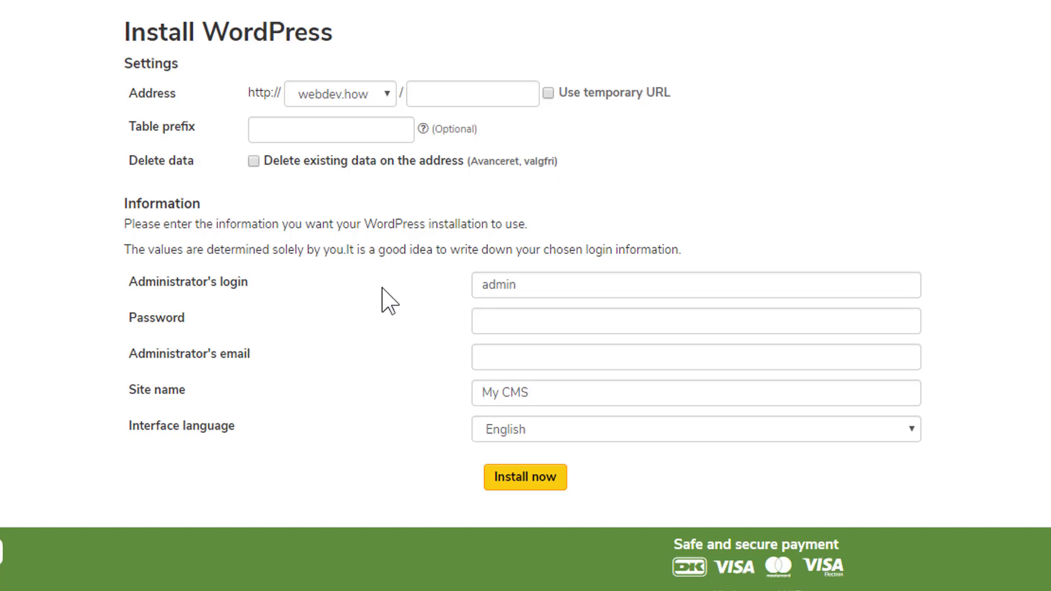
{"action": "mouse_move", "coordinate": [495, 285]}
{"action": "left_click", "coordinate": [444, 93]}
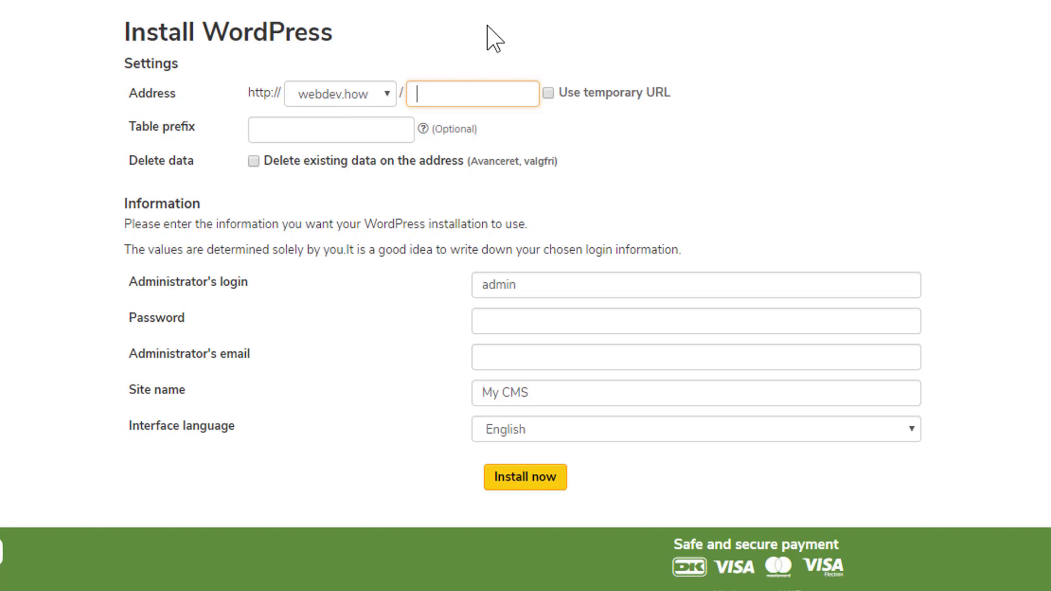
{"action": "type", "text": "wp1"}
{"action": "key", "text": "BackSpace"}
{"action": "type", "text": "2"}
{"action": "key", "text": "BackSpace"}
{"action": "type", "text": "1"}
{"action": "left_click", "coordinate": [281, 130]}
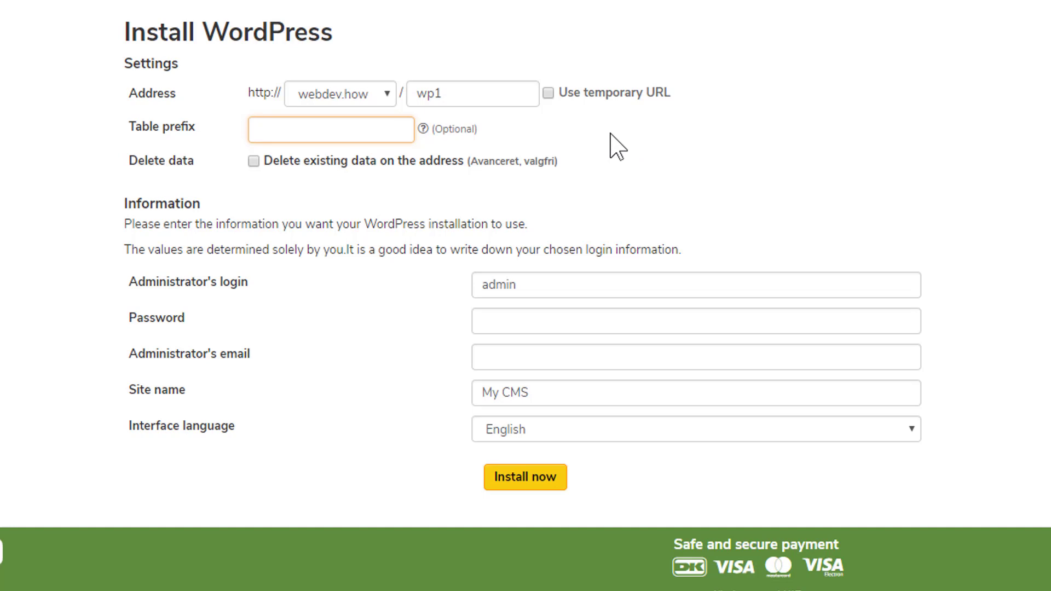
{"action": "type", "text": "wp1"}
{"action": "double_click", "coordinate": [434, 94]}
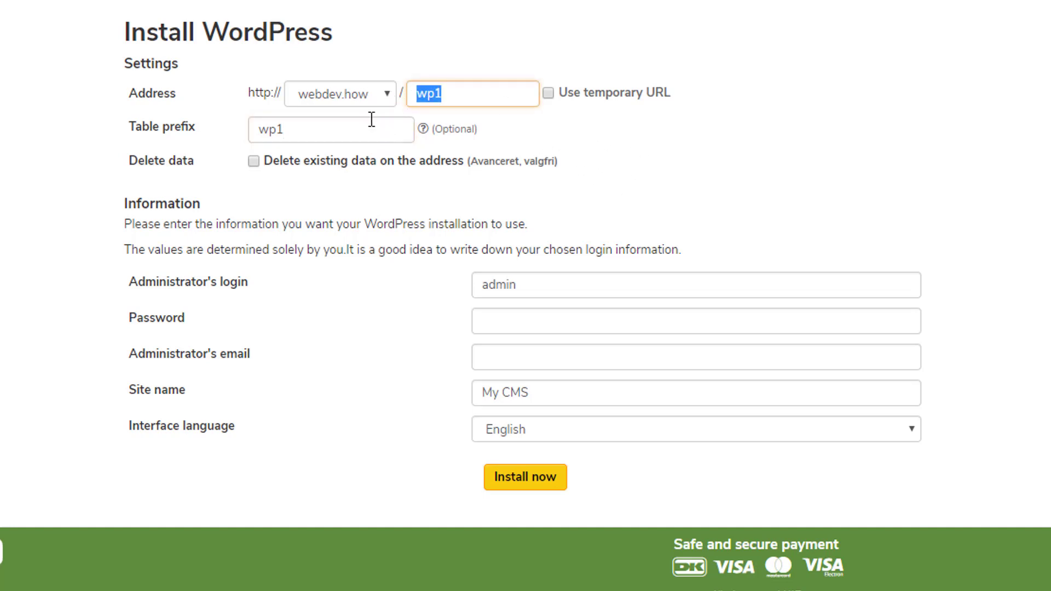
{"action": "key", "text": "BackSpace"}
{"action": "double_click", "coordinate": [274, 130]}
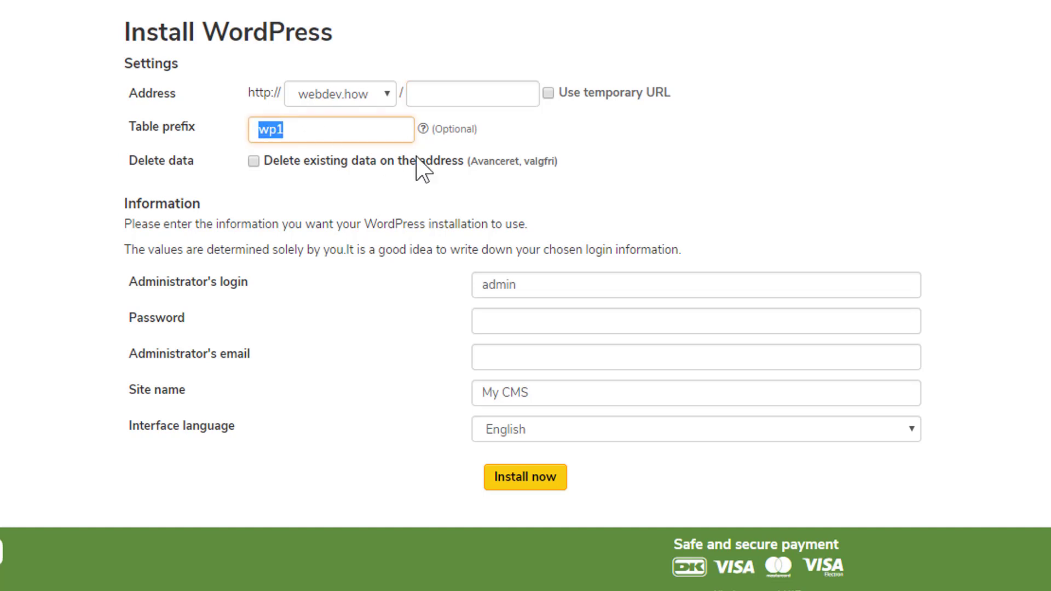
{"action": "key", "text": "BackSpace"}
- Replace the default 'admin' login with the administrator's full name and enter a password
{"action": "left_click", "coordinate": [780, 201]}
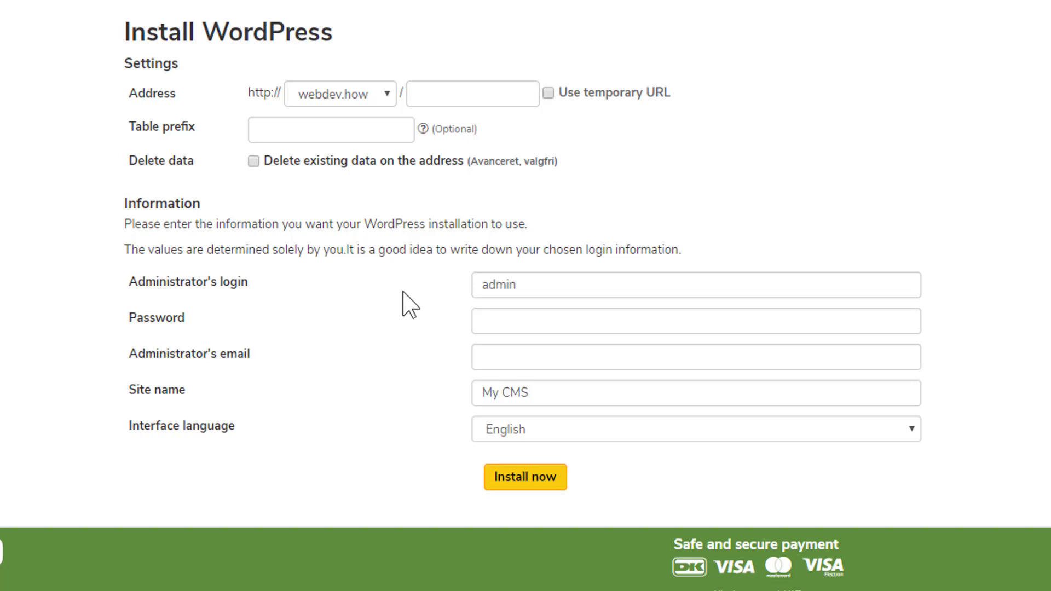
{"action": "mouse_move", "coordinate": [526, 279]}
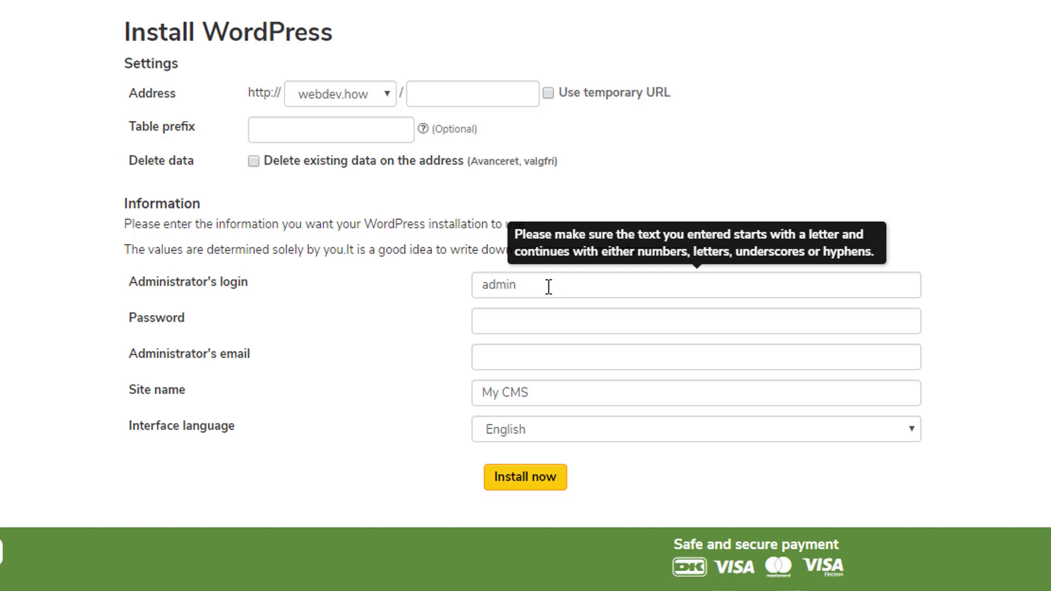
{"action": "double_click", "coordinate": [495, 284]}
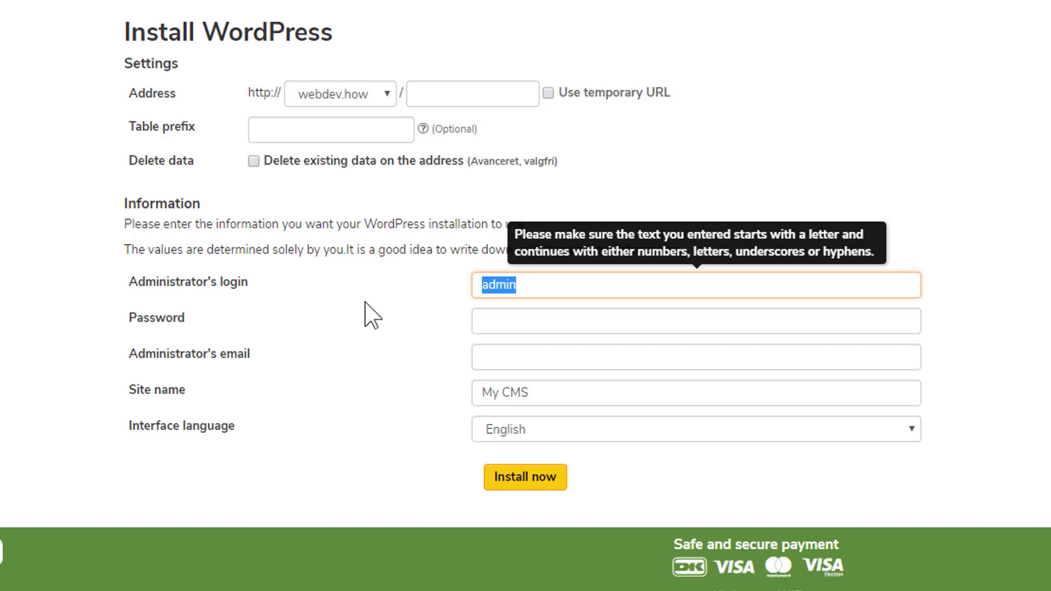
{"action": "type", "text": "webdev"}
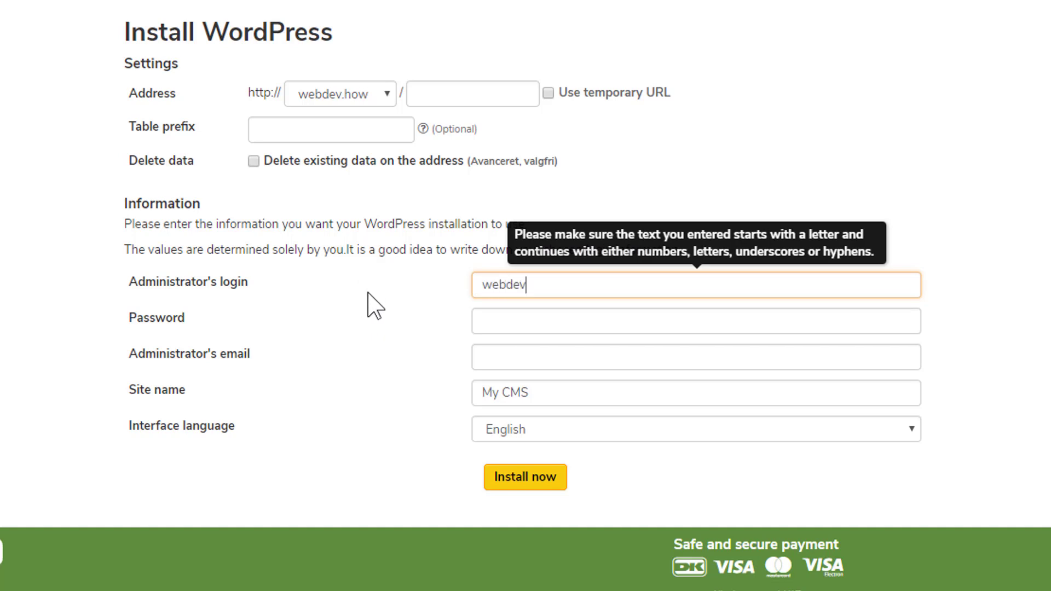
{"action": "key", "text": "ctrl+a"}
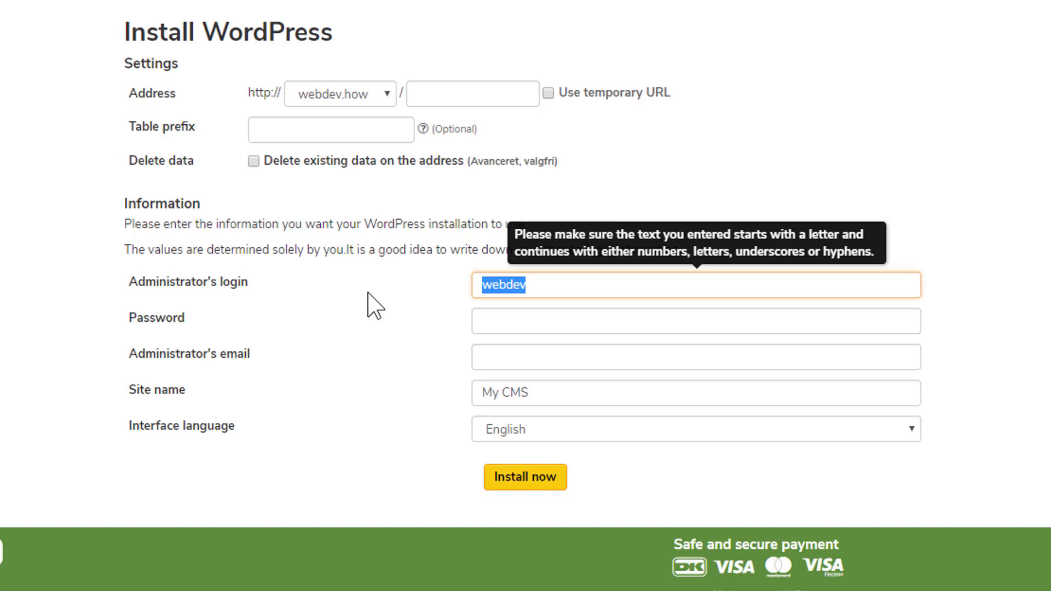
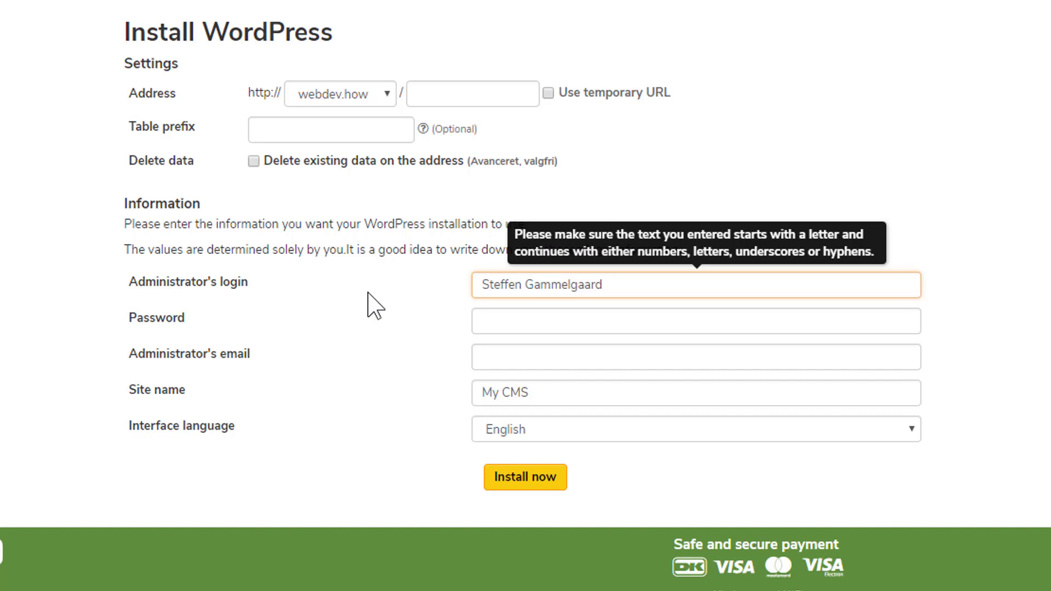
{"action": "key", "text": "Tab"}
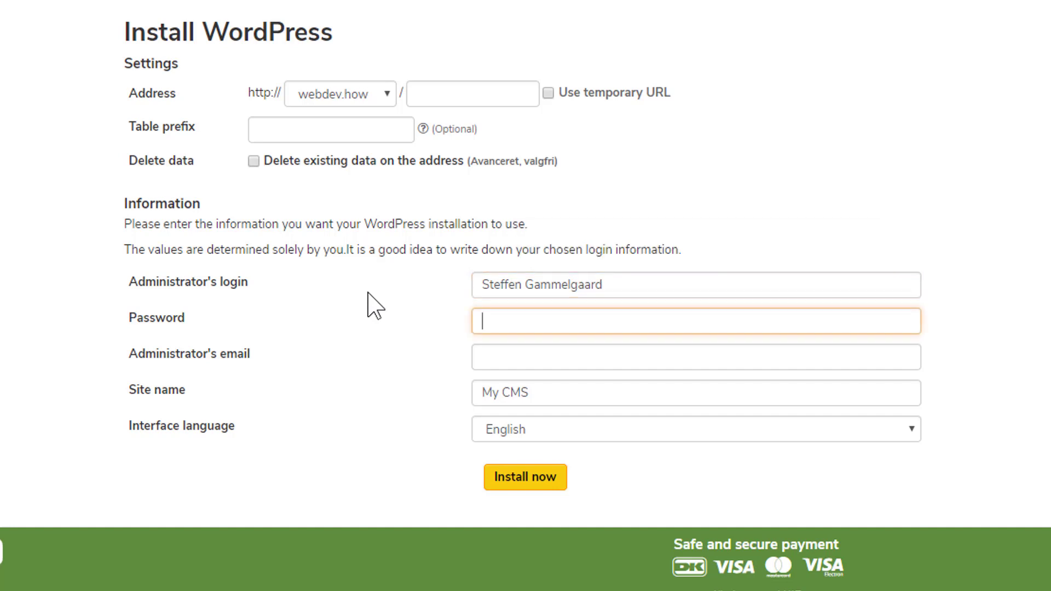
{"action": "type", "text": "•••••••"}
- Enter the administrator's e-mail address and set the site name to 'Company name'
{"action": "key", "text": "Tab"}
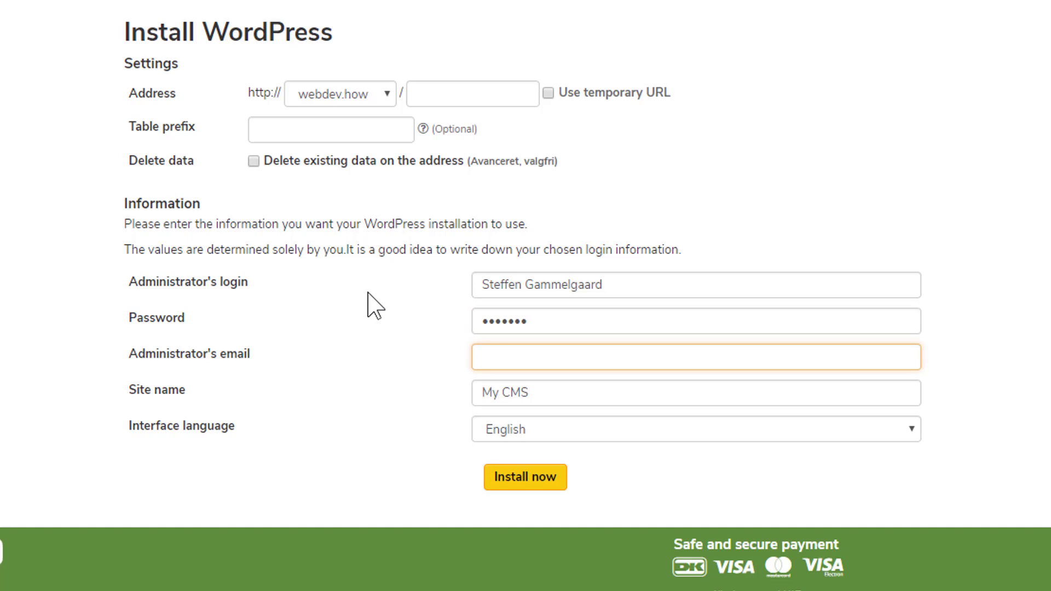
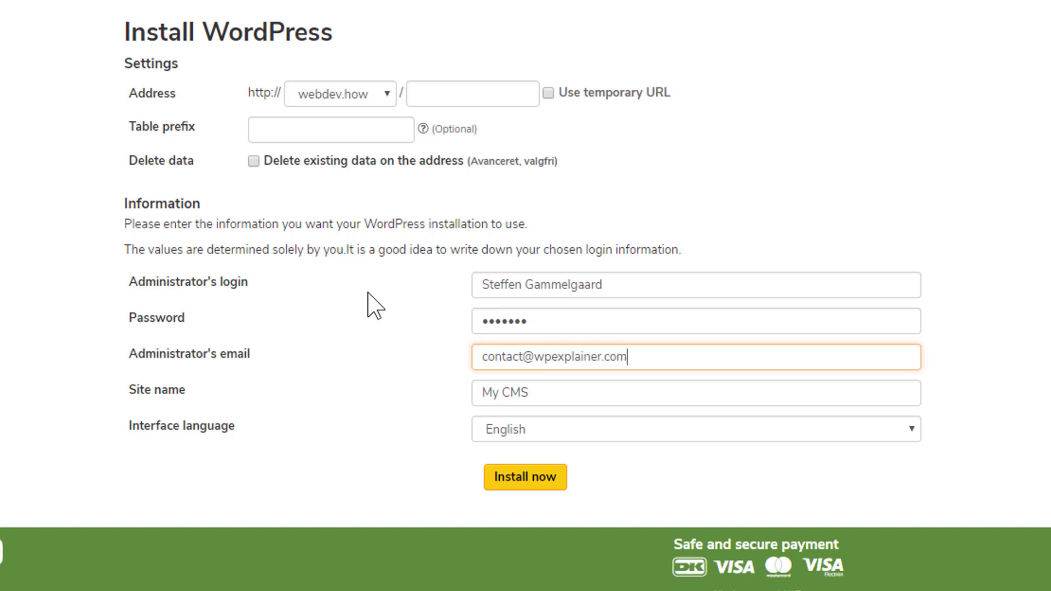
{"action": "key", "text": "Tab"}
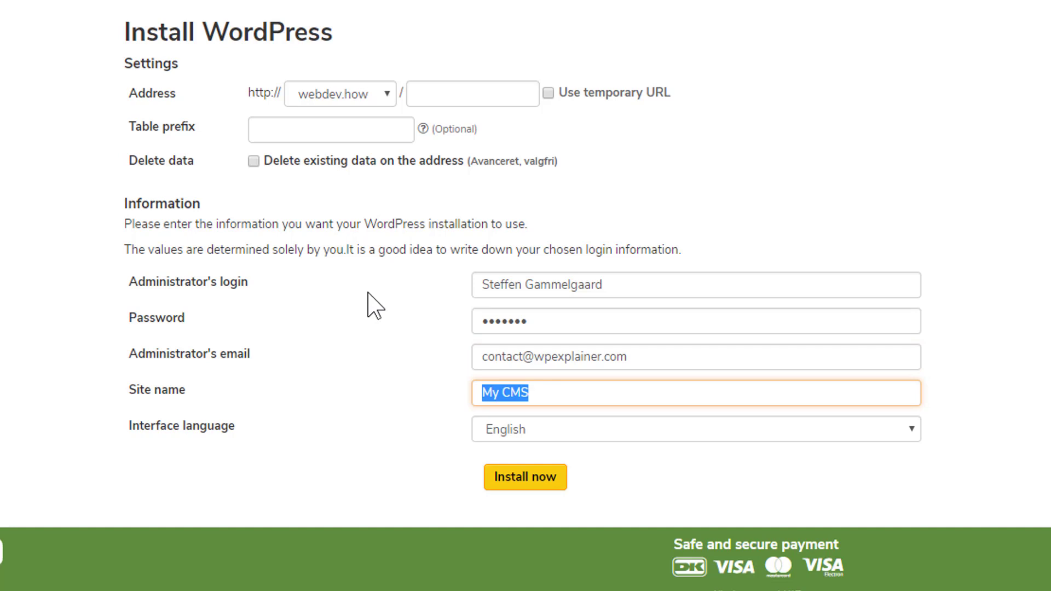
{"action": "type", "text": "Comapny"}
{"action": "key", "text": "BackSpace"}
{"action": "key", "text": "BackSpace"}
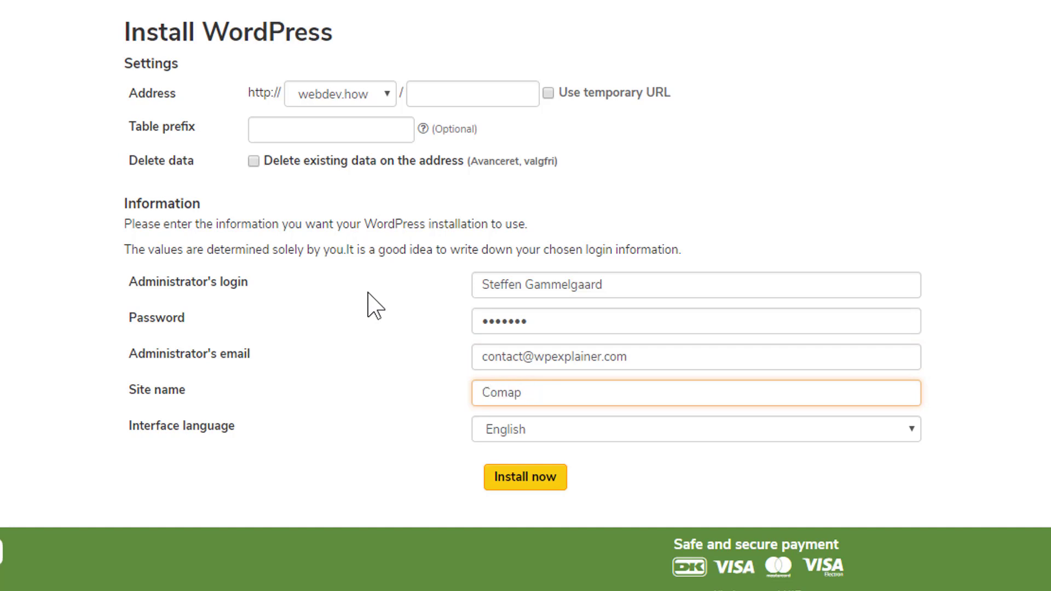
{"action": "key", "text": "BackSpace"}
{"action": "key", "text": "BackSpace"}
{"action": "type", "text": "pany name"}
- Start the WordPress install with Install now and confirm with 'Accept and install'
{"action": "left_click", "coordinate": [528, 481]}
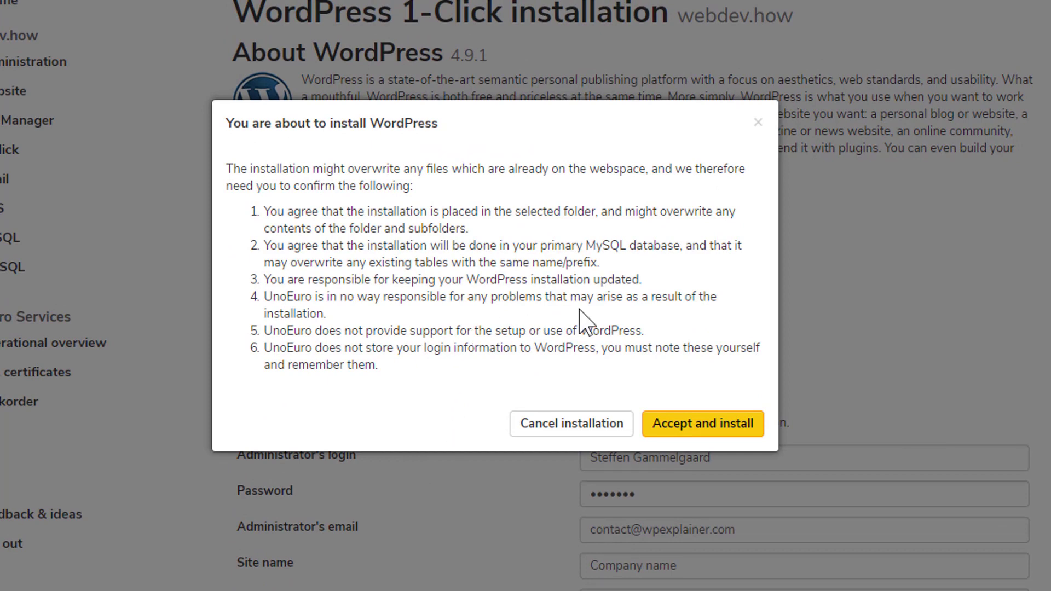
{"action": "left_click", "coordinate": [699, 430]}
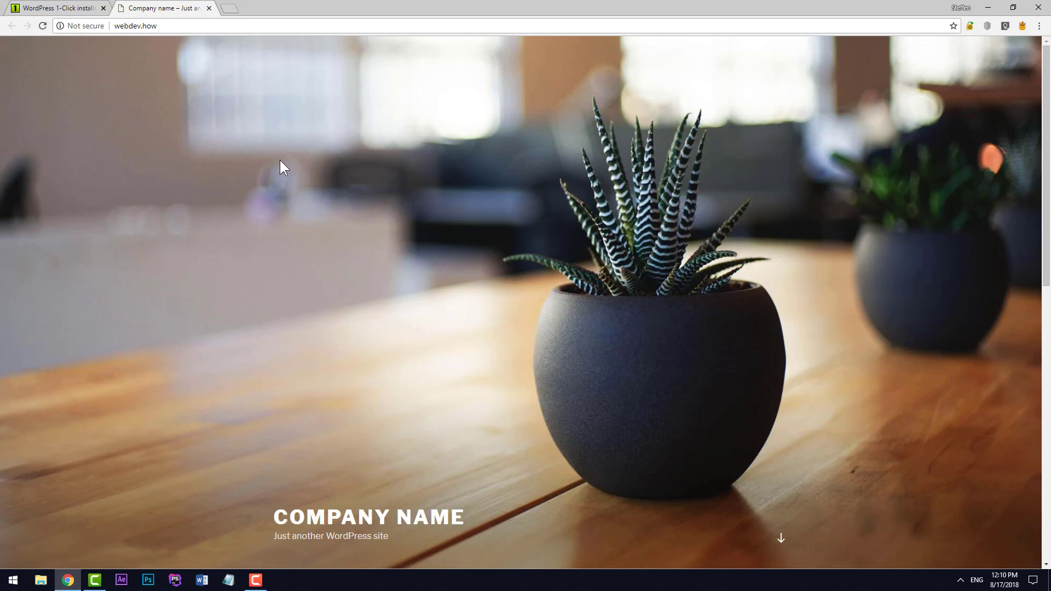
- Scroll through the live home page showing the Hello world! post and sidebar widgets
{"action": "scroll", "coordinate": [387, 211], "scroll_direction": "down", "scroll_amount": 8}
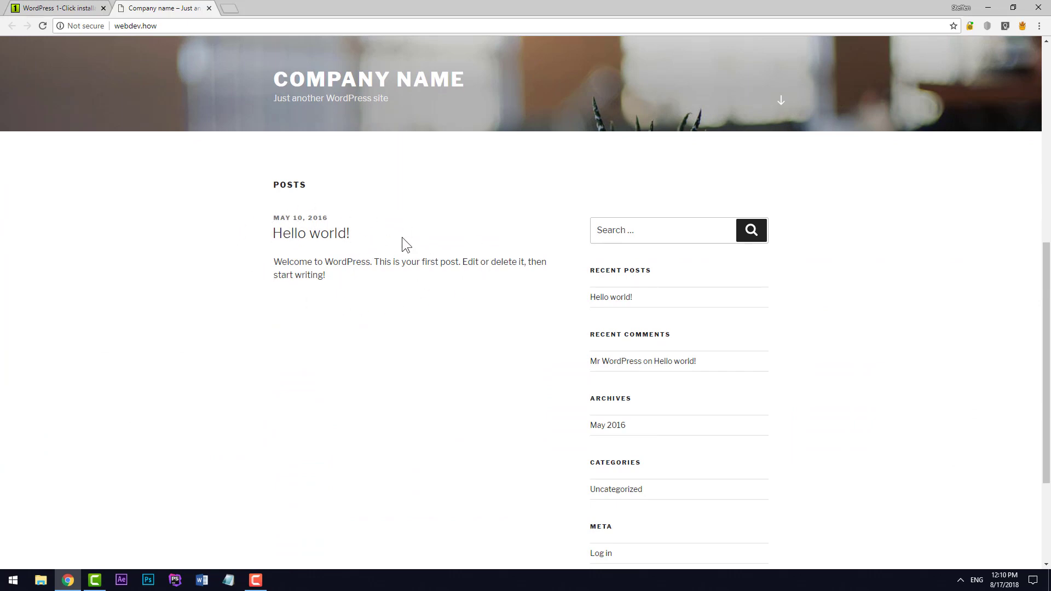
{"action": "scroll", "coordinate": [475, 235], "scroll_direction": "down", "scroll_amount": 3}
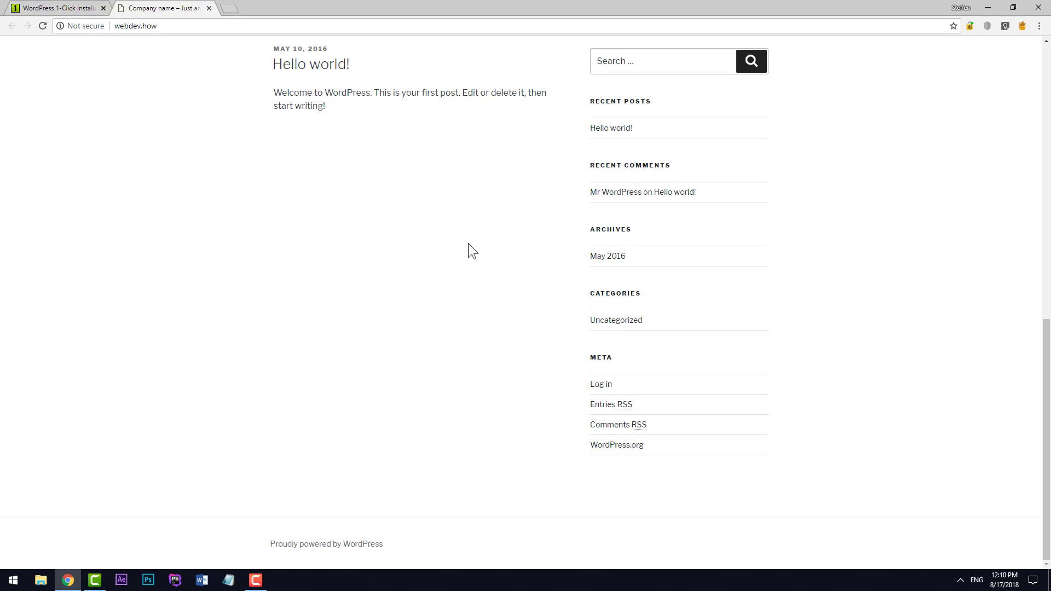
{"action": "scroll", "coordinate": [468, 243], "scroll_direction": "up", "scroll_amount": 8}
{"action": "scroll", "coordinate": [464, 236], "scroll_direction": "up", "scroll_amount": 3}
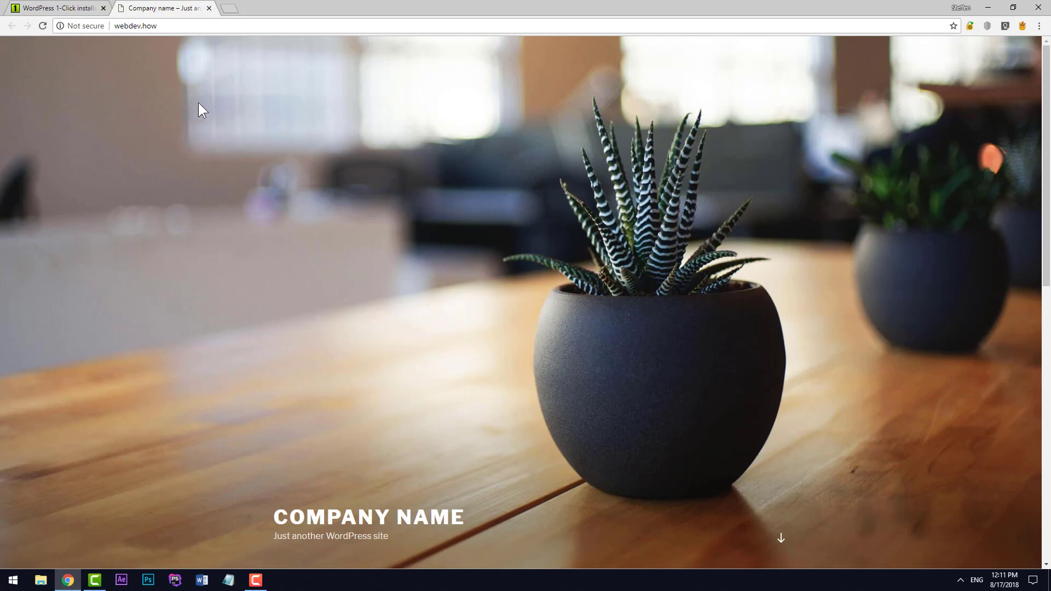
- Append /wp-admin to the webdev.how address to load the WordPress admin area
{"action": "left_click", "coordinate": [220, 25]}
{"action": "left_click", "coordinate": [221, 25]}
{"action": "type", "text": "/"}
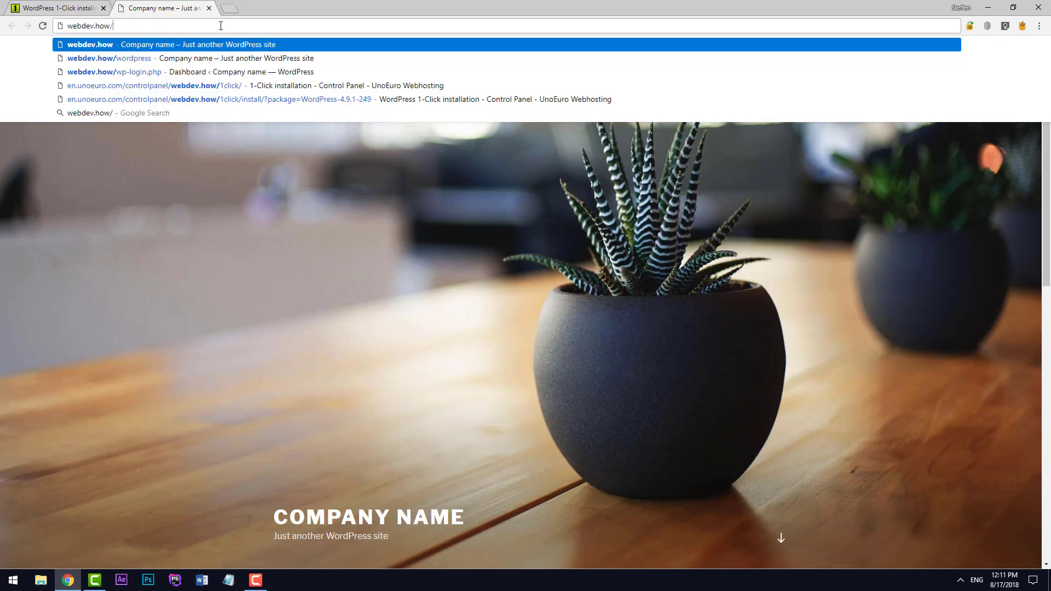
{"action": "type", "text": "wp"}
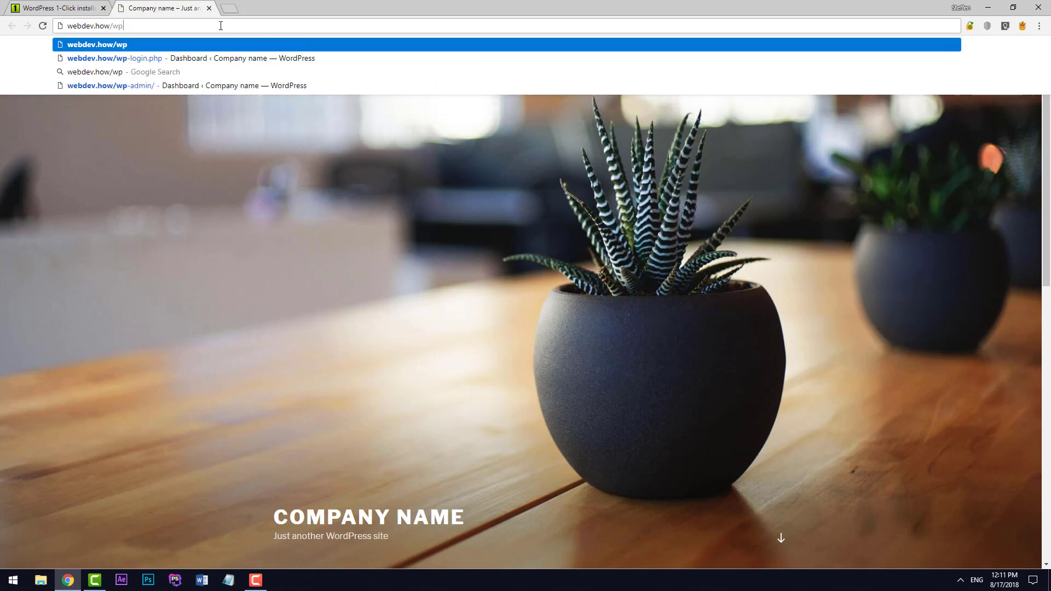
{"action": "type", "text": "-admin"}
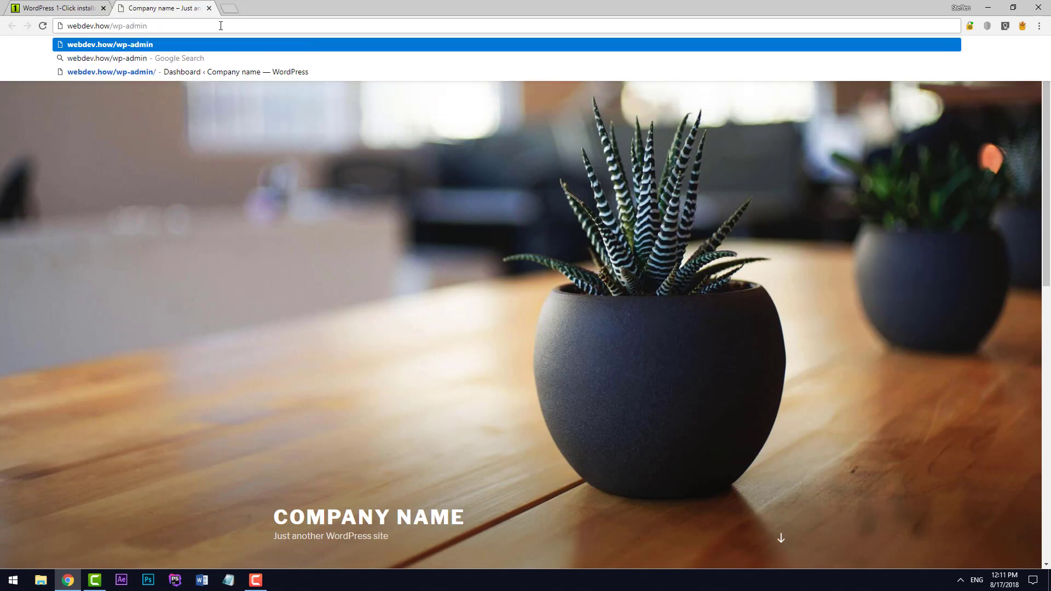
{"action": "key", "text": "Return"}
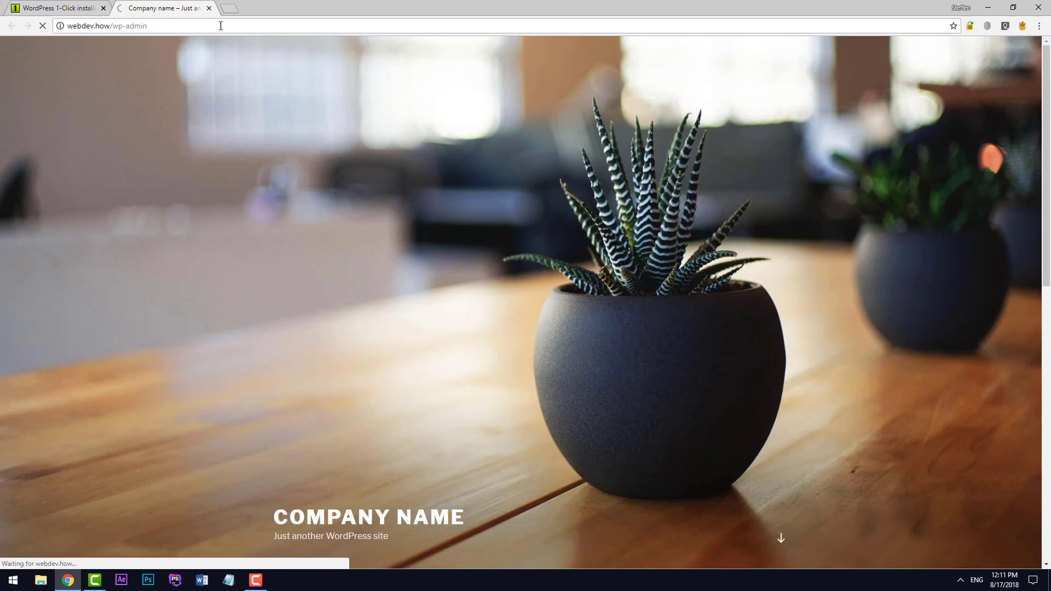